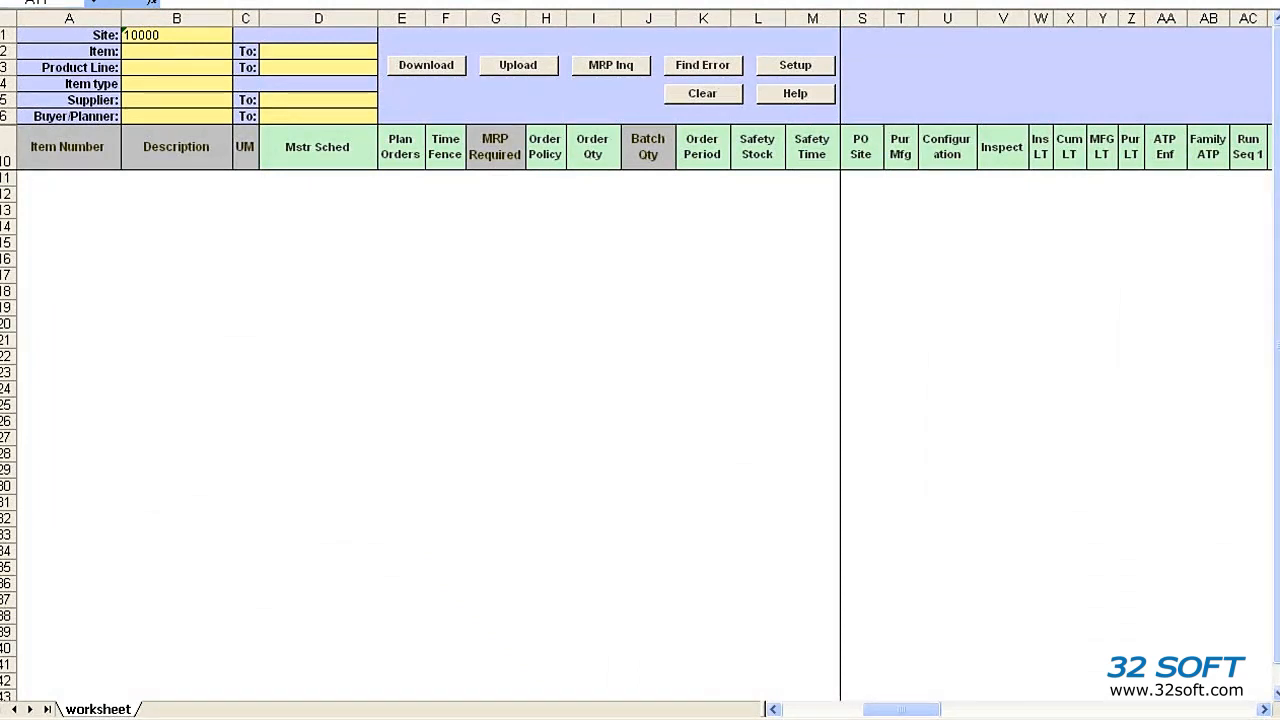
# - Select the TEST database as the connection in the setup and confirm the selection
pyautogui.click(783, 72)
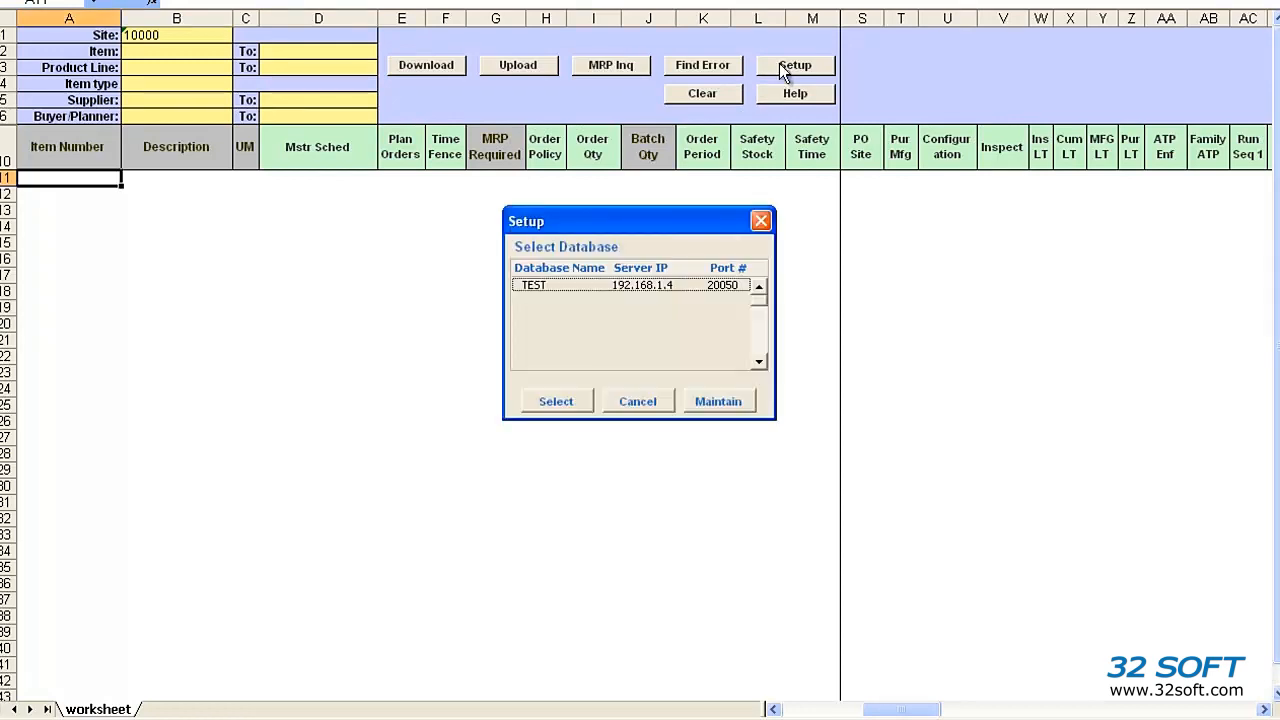
pyautogui.click(589, 288)
pyautogui.click(558, 400)
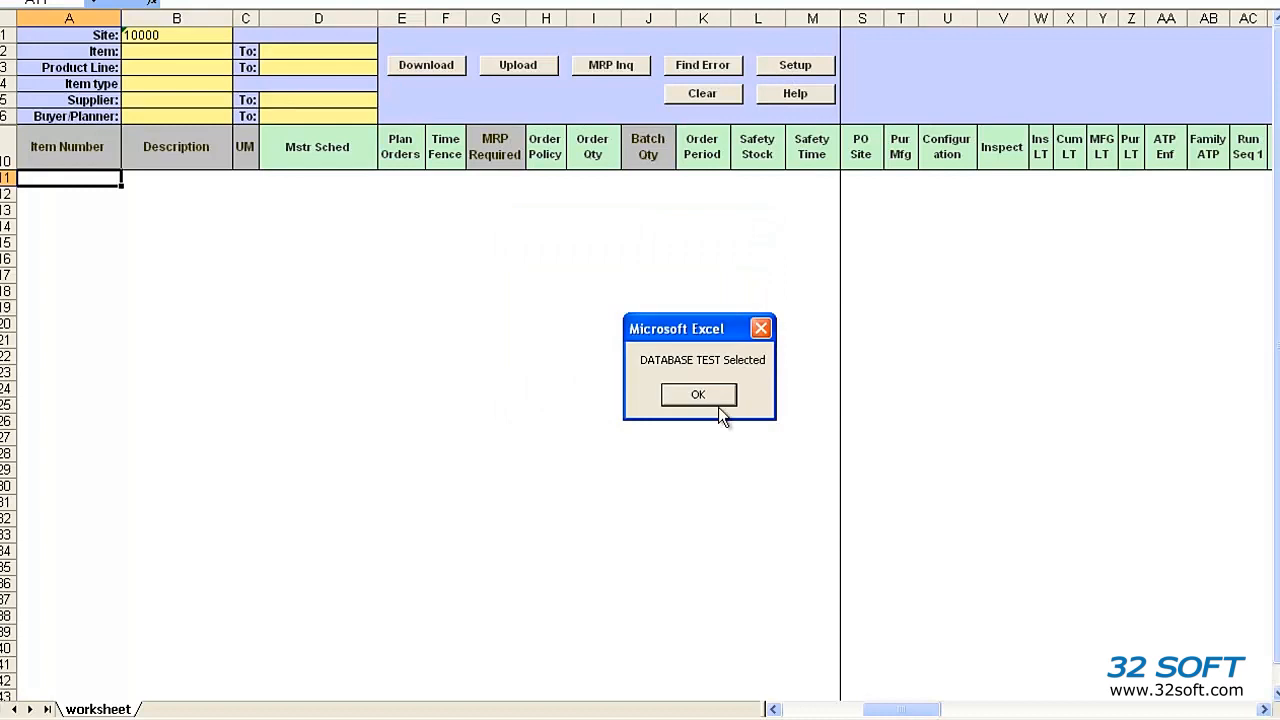
pyautogui.click(700, 396)
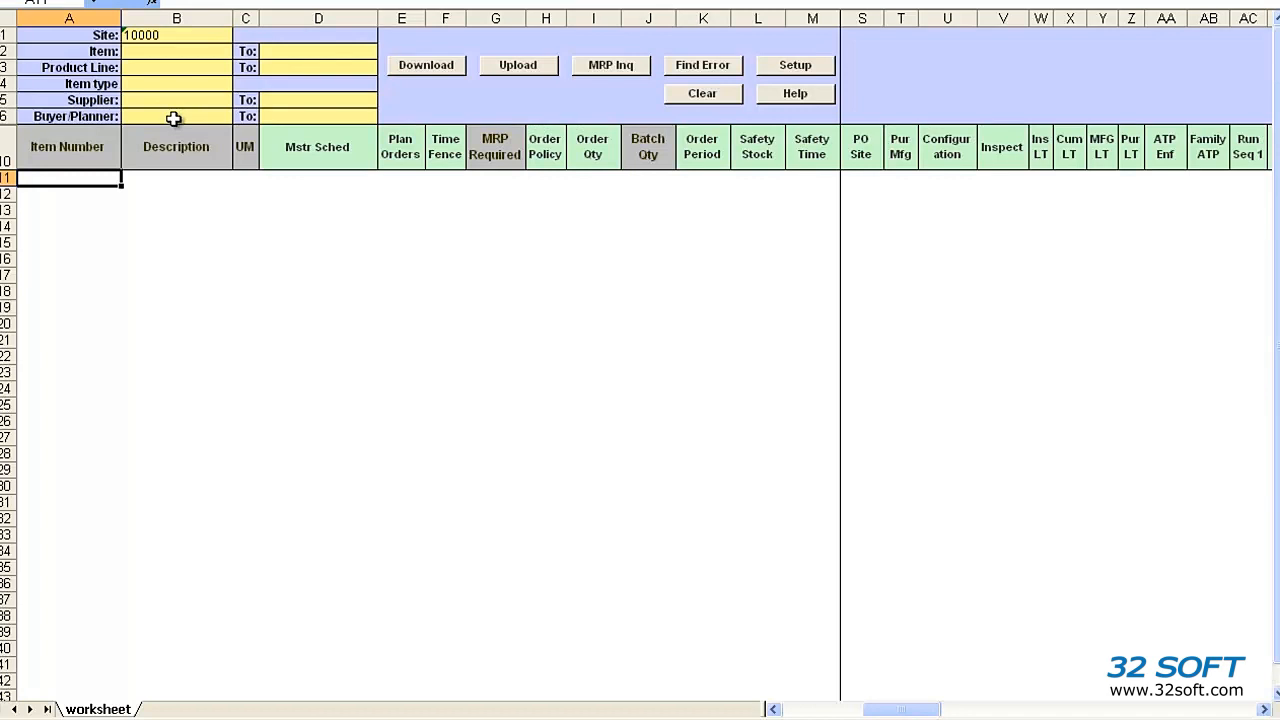
# - Set the item selection range from 22-100 to 99-510
pyautogui.click(162, 51)
pyautogui.write('22-100')
pyautogui.press('Tab')
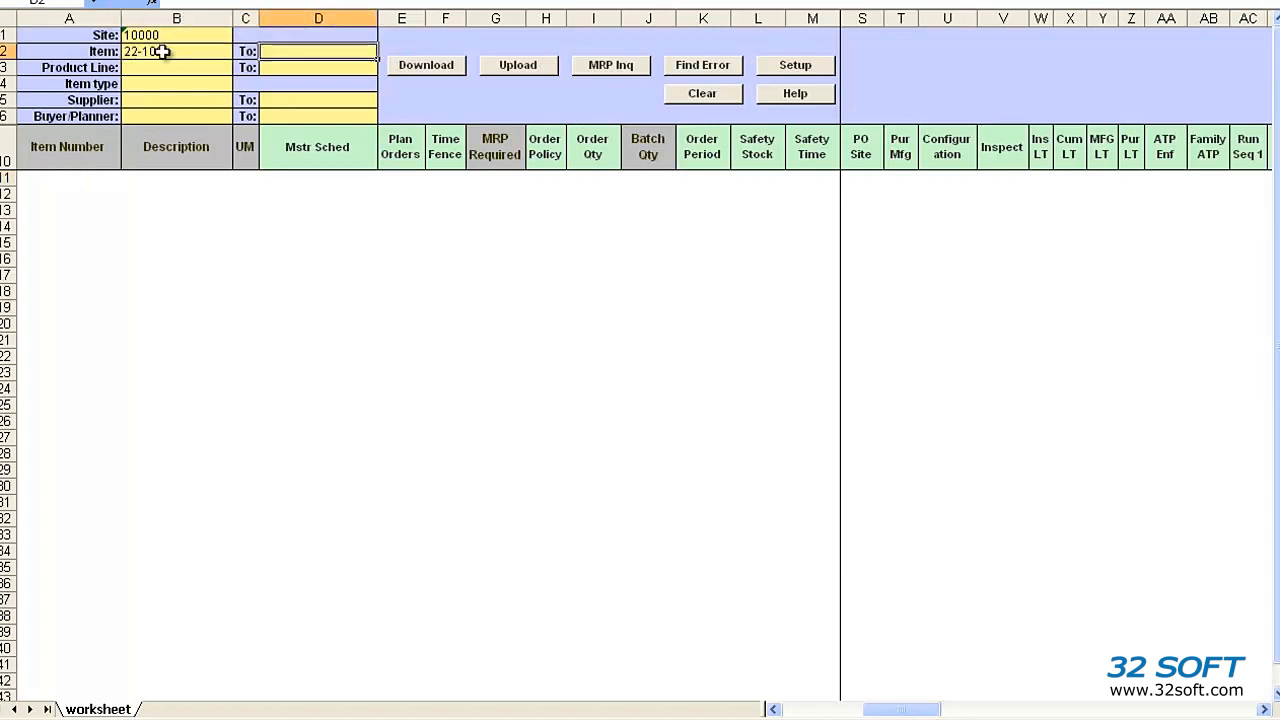
pyautogui.write('99-510')
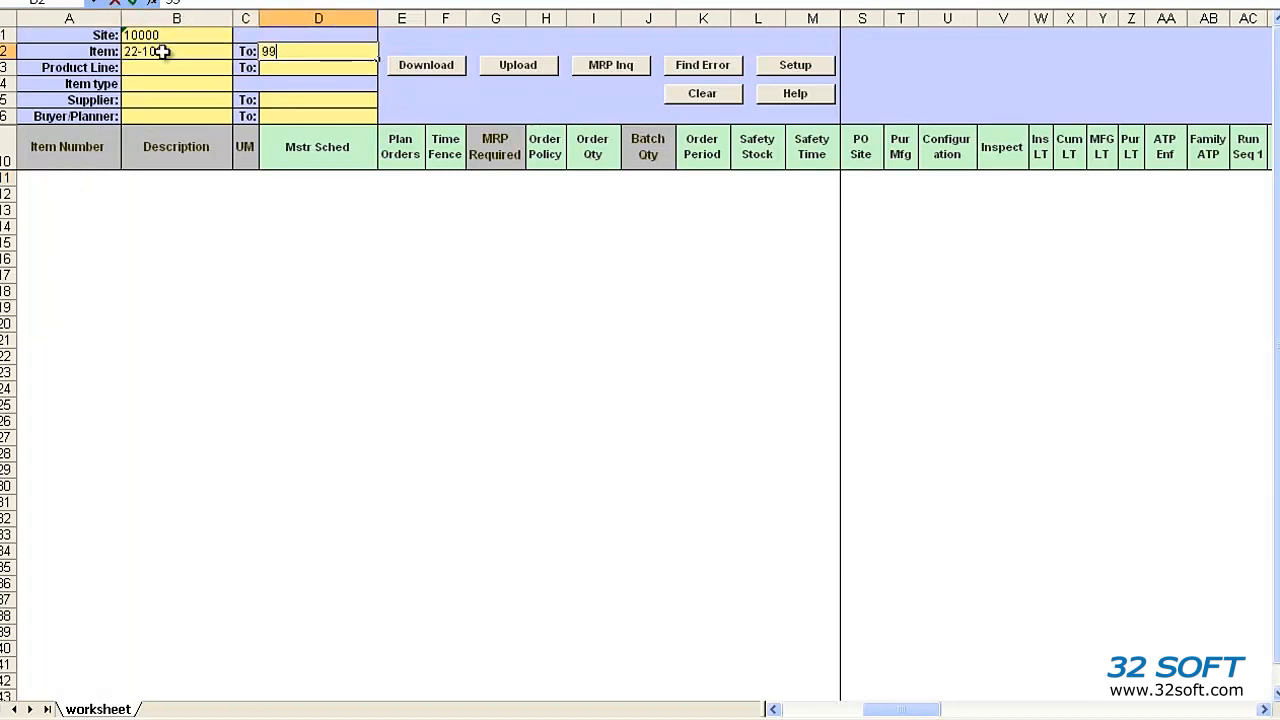
pyautogui.press('Return')
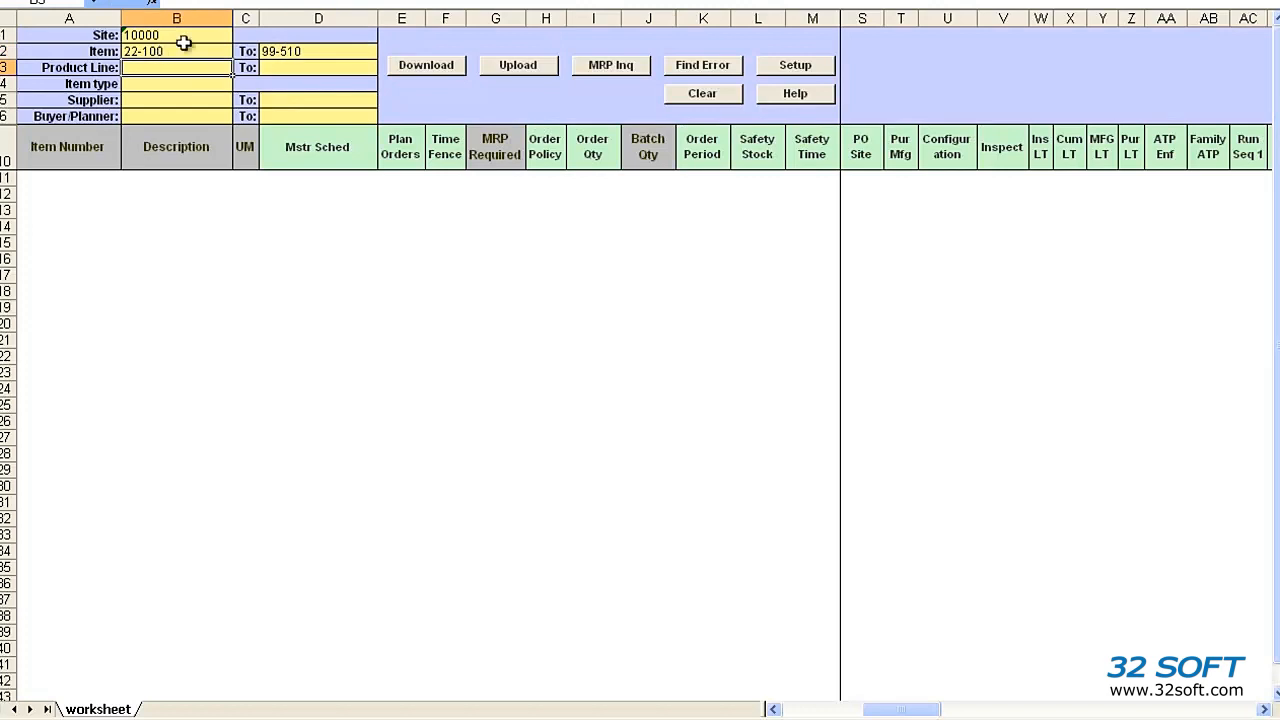
# - Download the item planning data, logging in to the QP domain with the user ID and account password
pyautogui.click(426, 65)
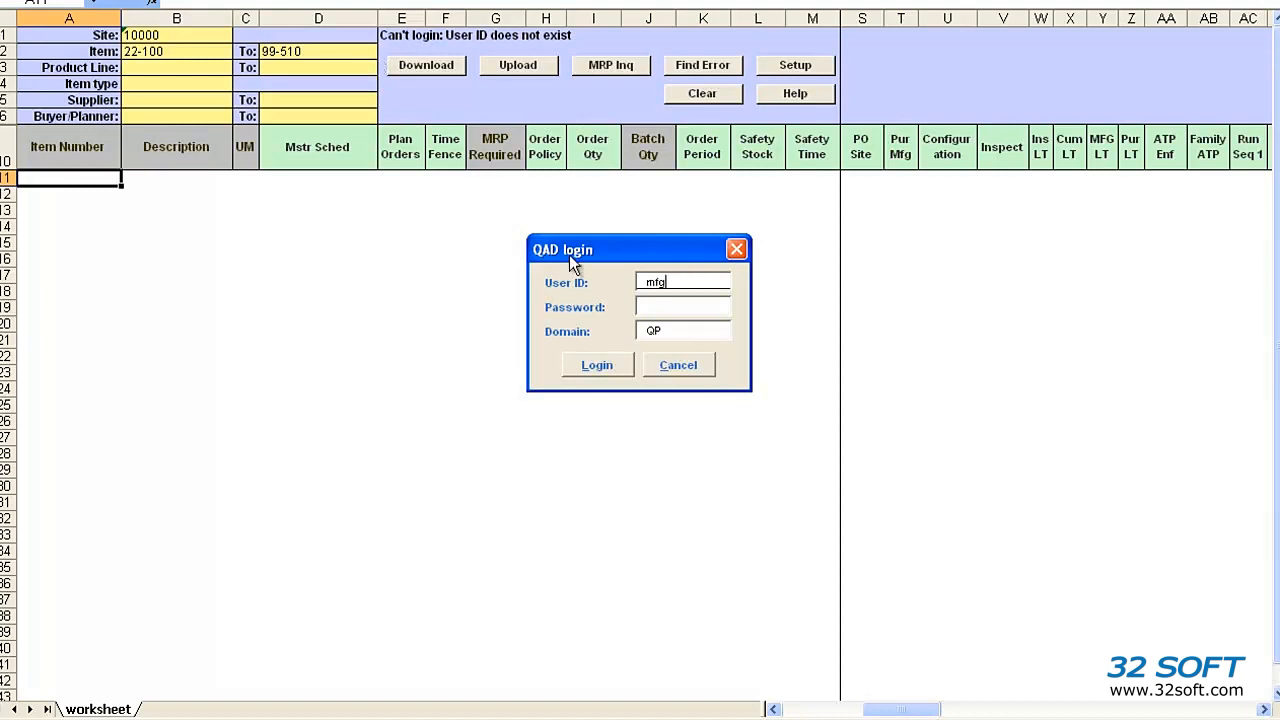
pyautogui.press('Tab')
pyautogui.write('*****')
pyautogui.press('Tab')
pyautogui.press('Return')
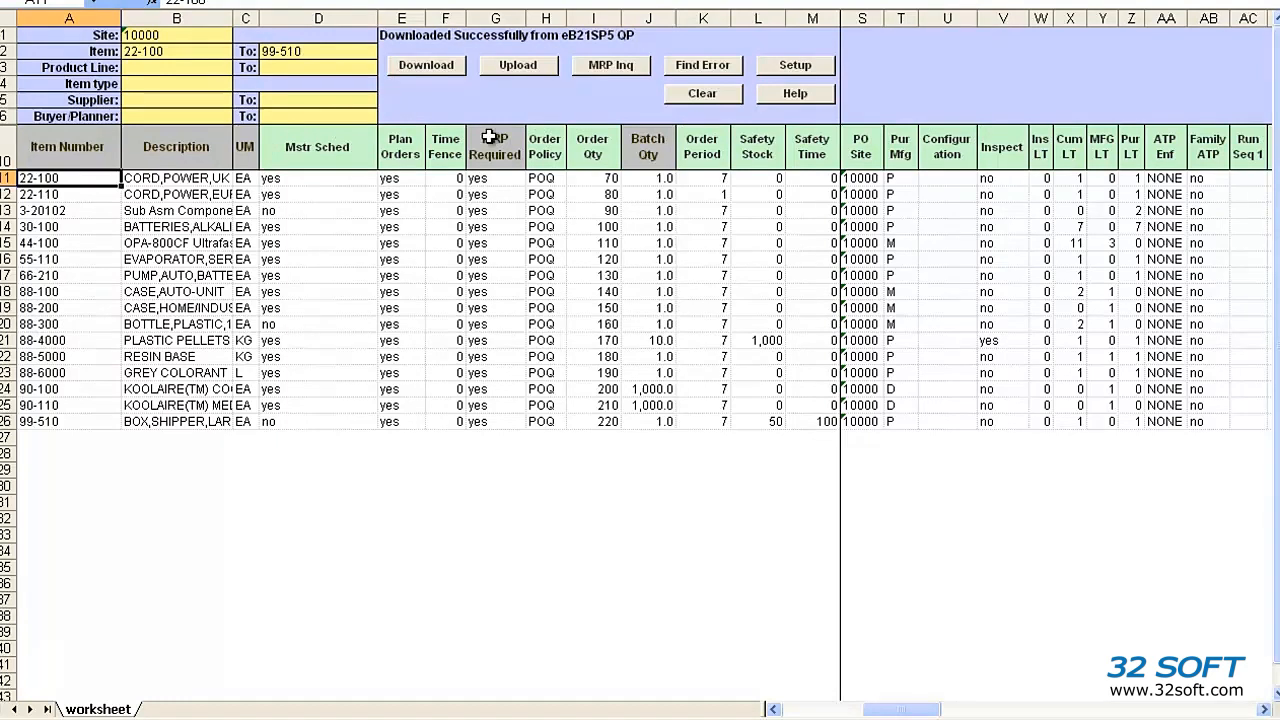
pyautogui.moveTo(252, 147); pyautogui.dragTo(51, 146)
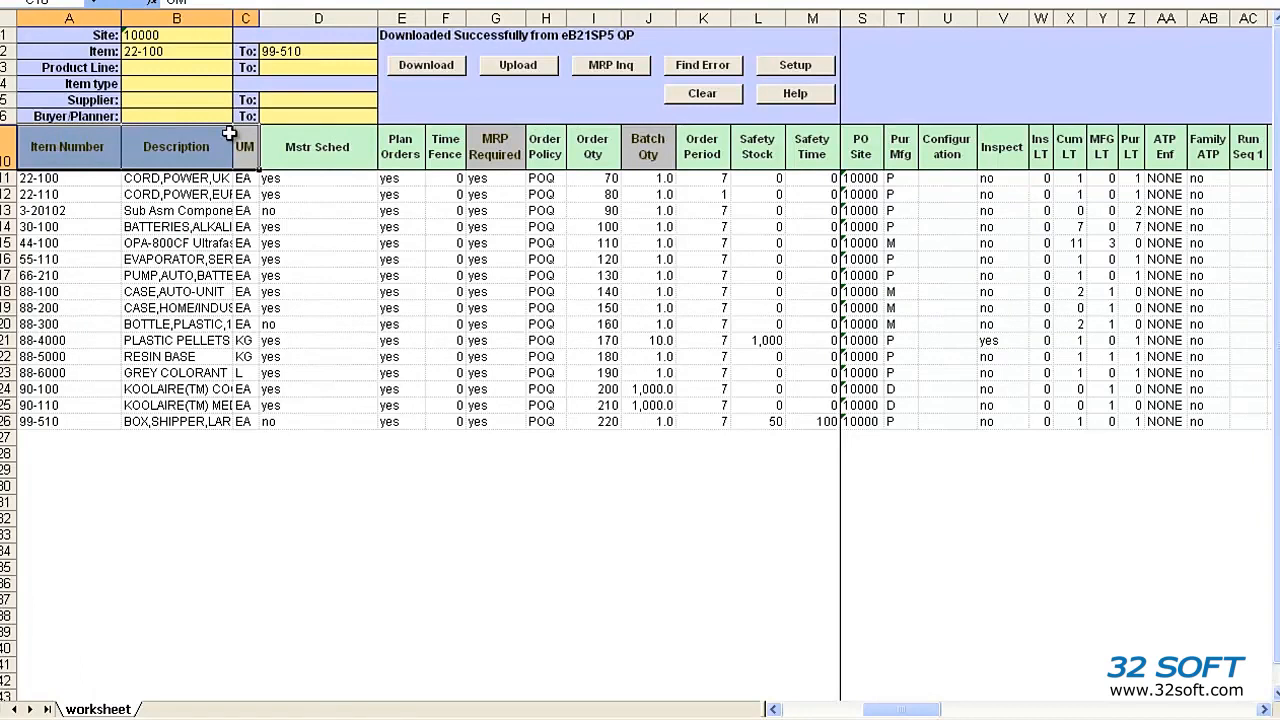
pyautogui.click(318, 154)
pyautogui.click(418, 155)
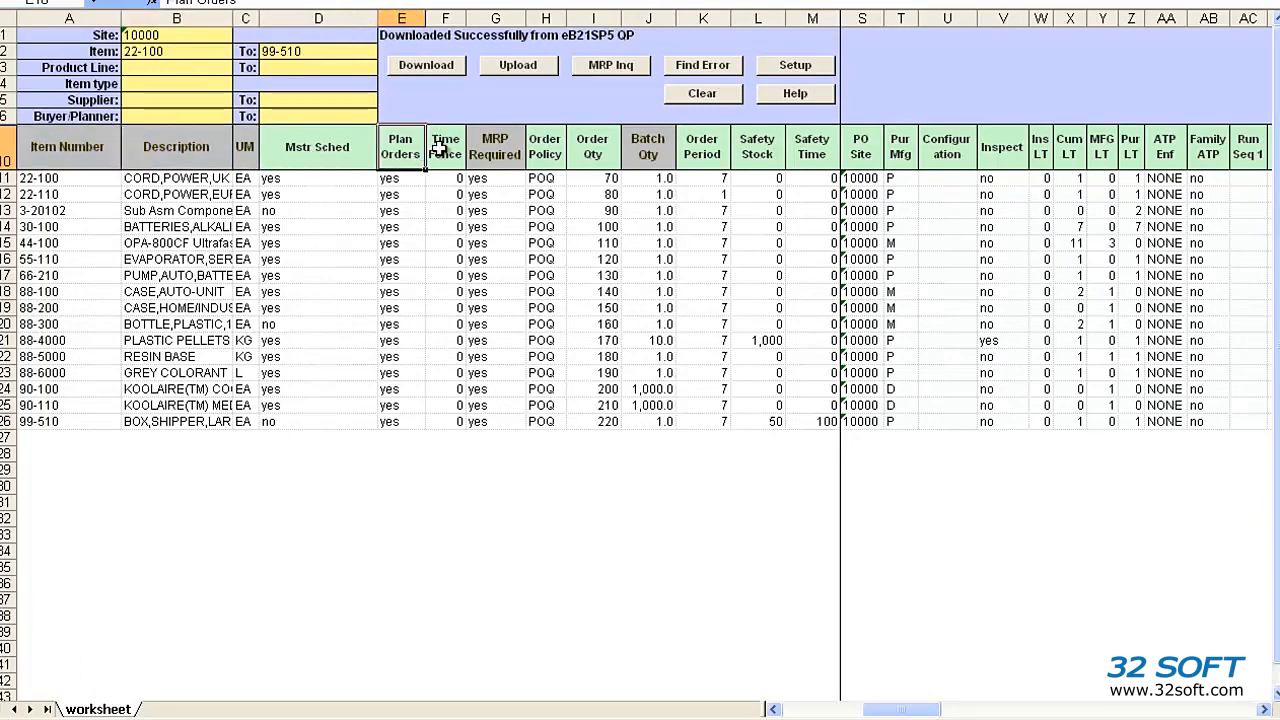
pyautogui.click(438, 148)
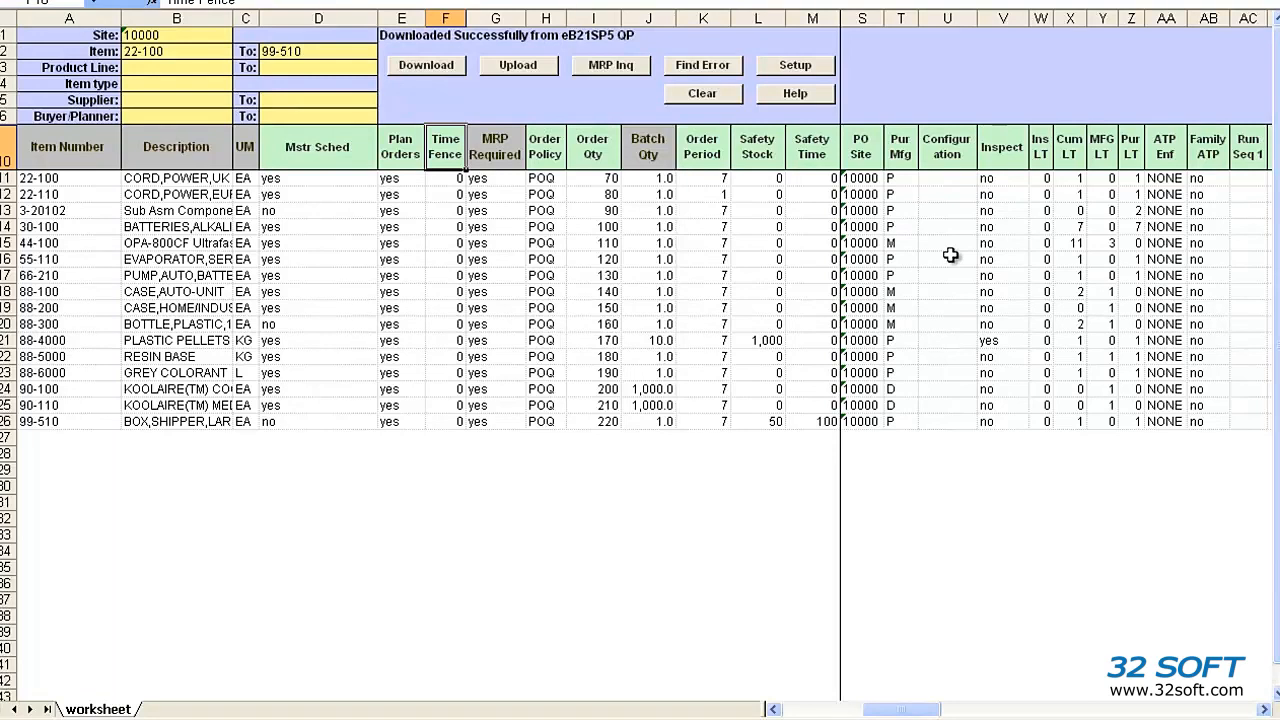
# - Fill the Ins LT column with 3 and the Min Order column with 1,000 for all downloaded items
pyautogui.moveTo(1053, 203); pyautogui.dragTo(1047, 427)
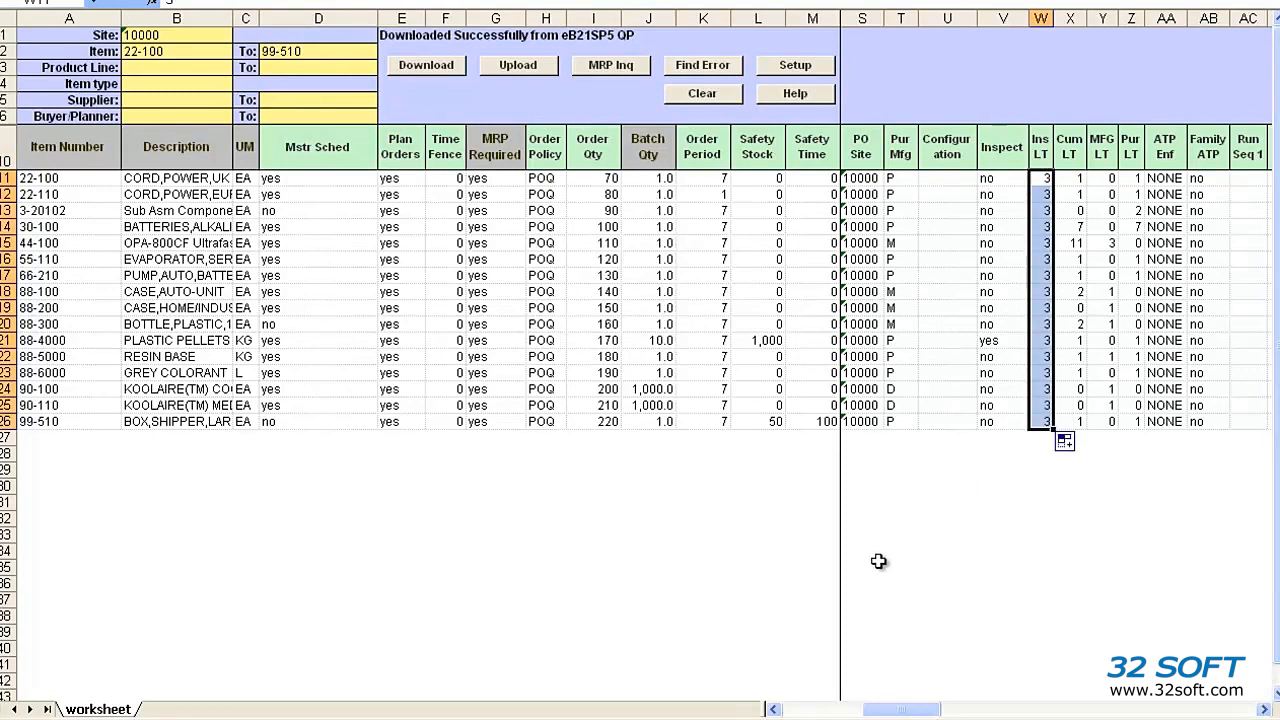
pyautogui.moveTo(900, 709); pyautogui.dragTo(967, 709)
pyautogui.moveTo(1209, 202); pyautogui.dragTo(1196, 430)
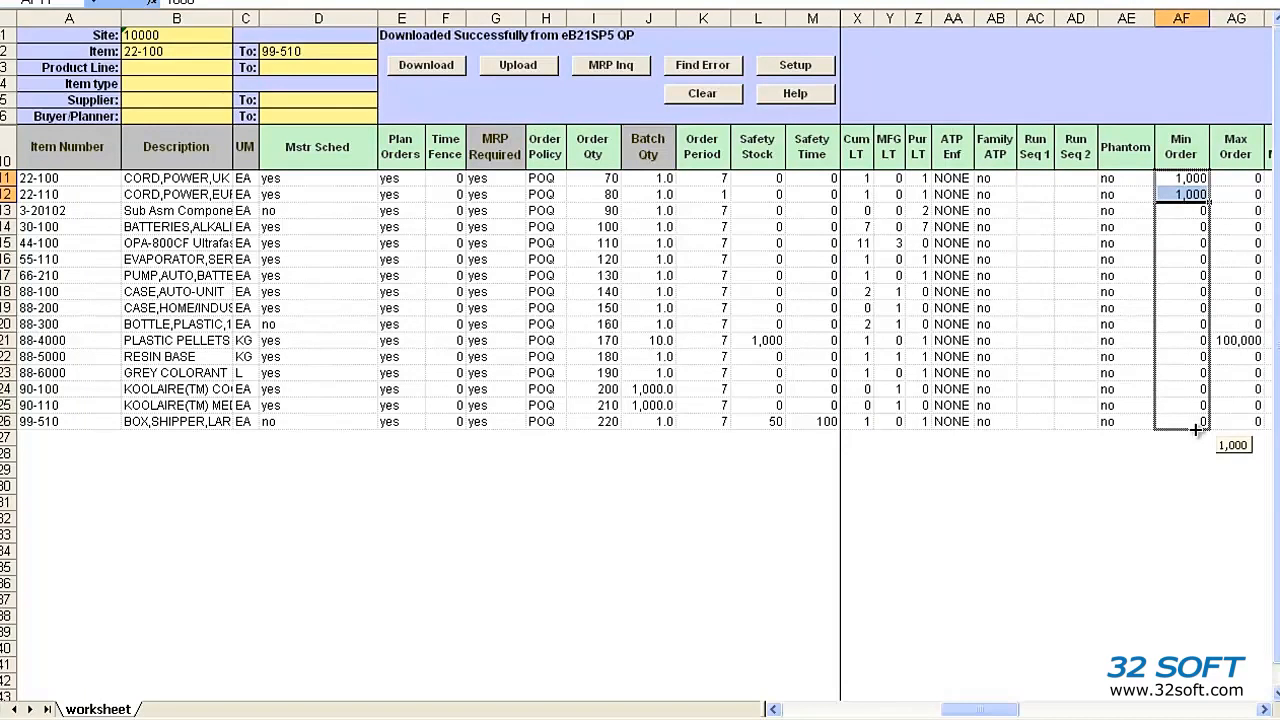
# - Enter 1 as the Phantom value of item 99-510 and "a" as the Ins LT of item 88-6000
pyautogui.click(1125, 421)
pyautogui.write('1')
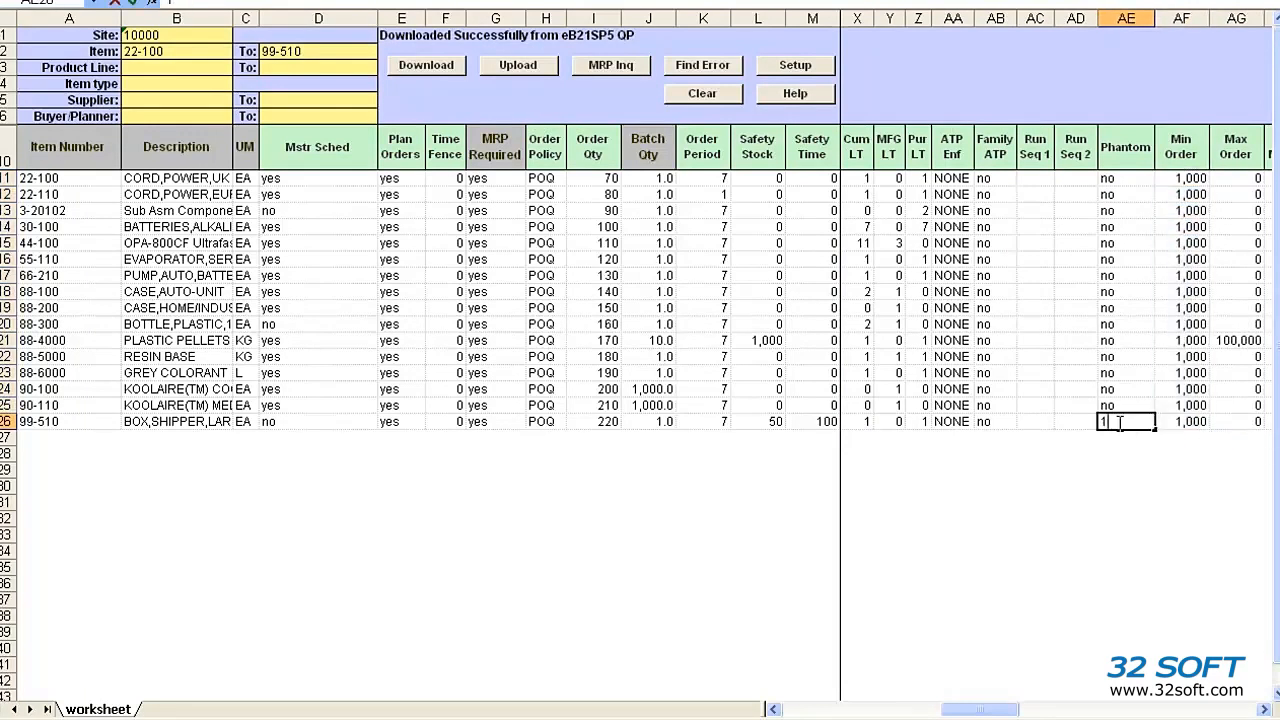
pyautogui.press('Return')
pyautogui.moveTo(1000, 709); pyautogui.dragTo(953, 709)
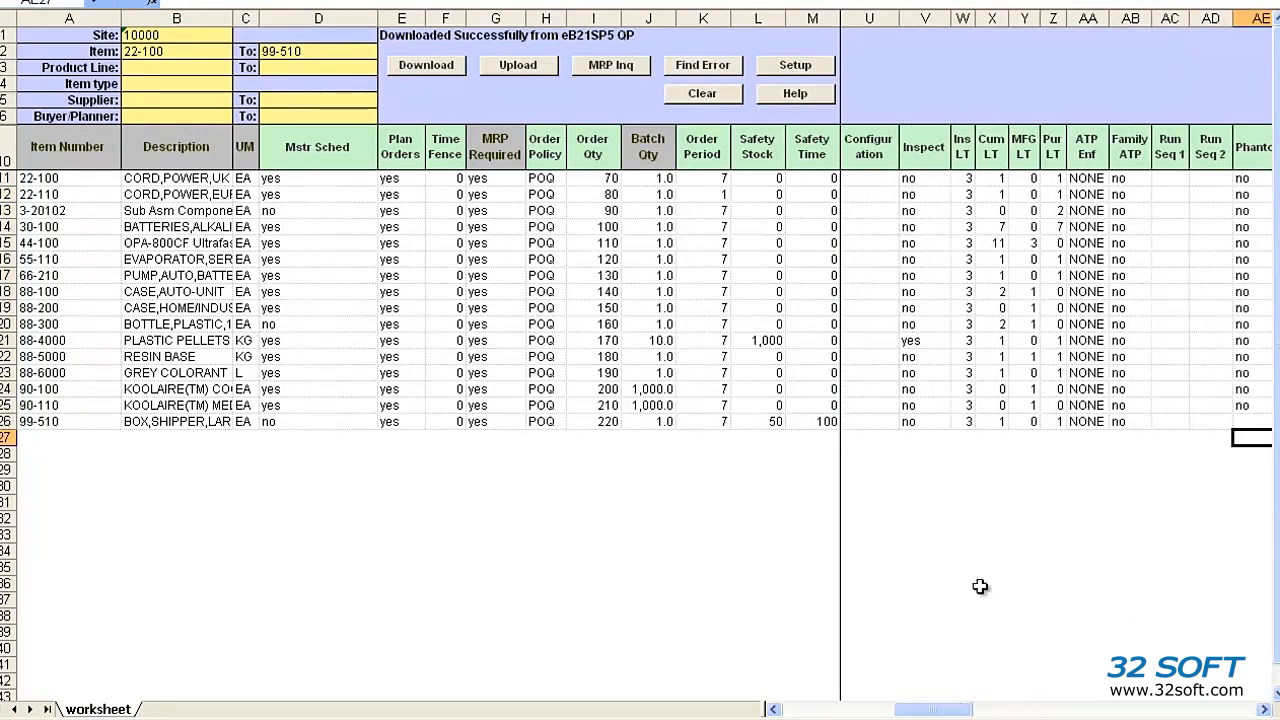
pyautogui.click(964, 372)
pyautogui.write('a')
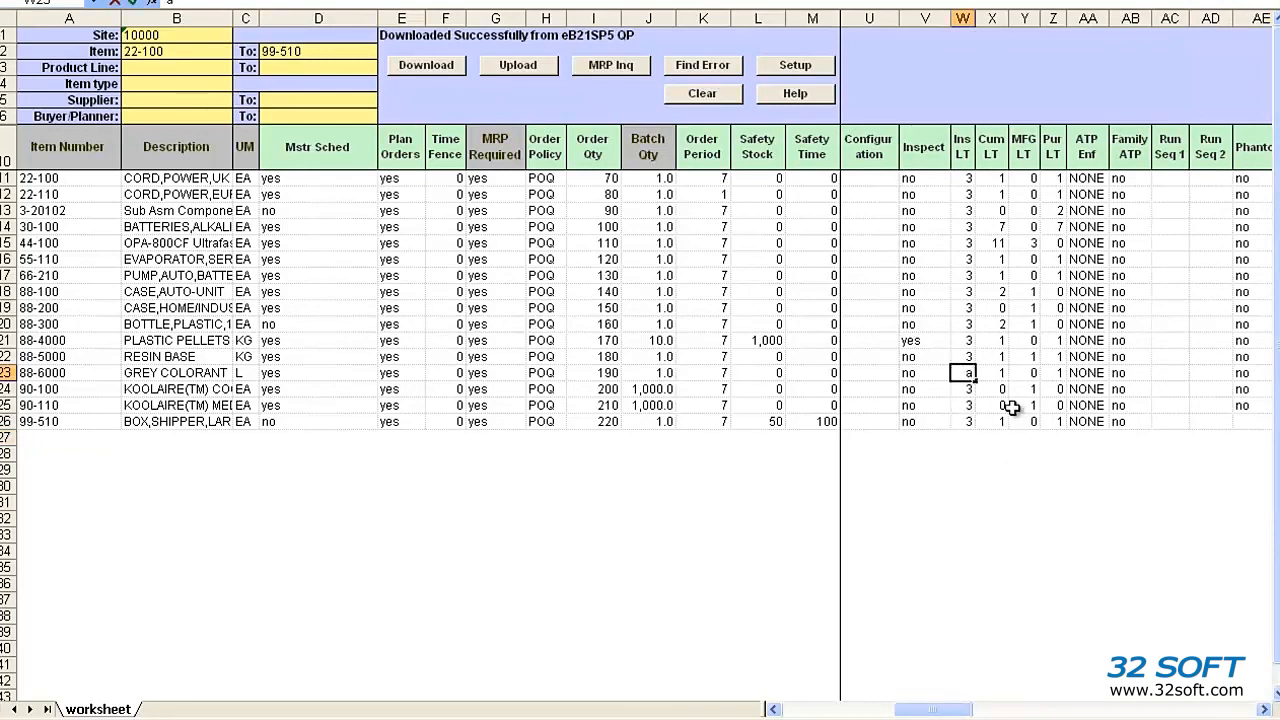
pyautogui.click(1024, 405)
# - Try to upload the edited planning data and close the status report
pyautogui.click(512, 65)
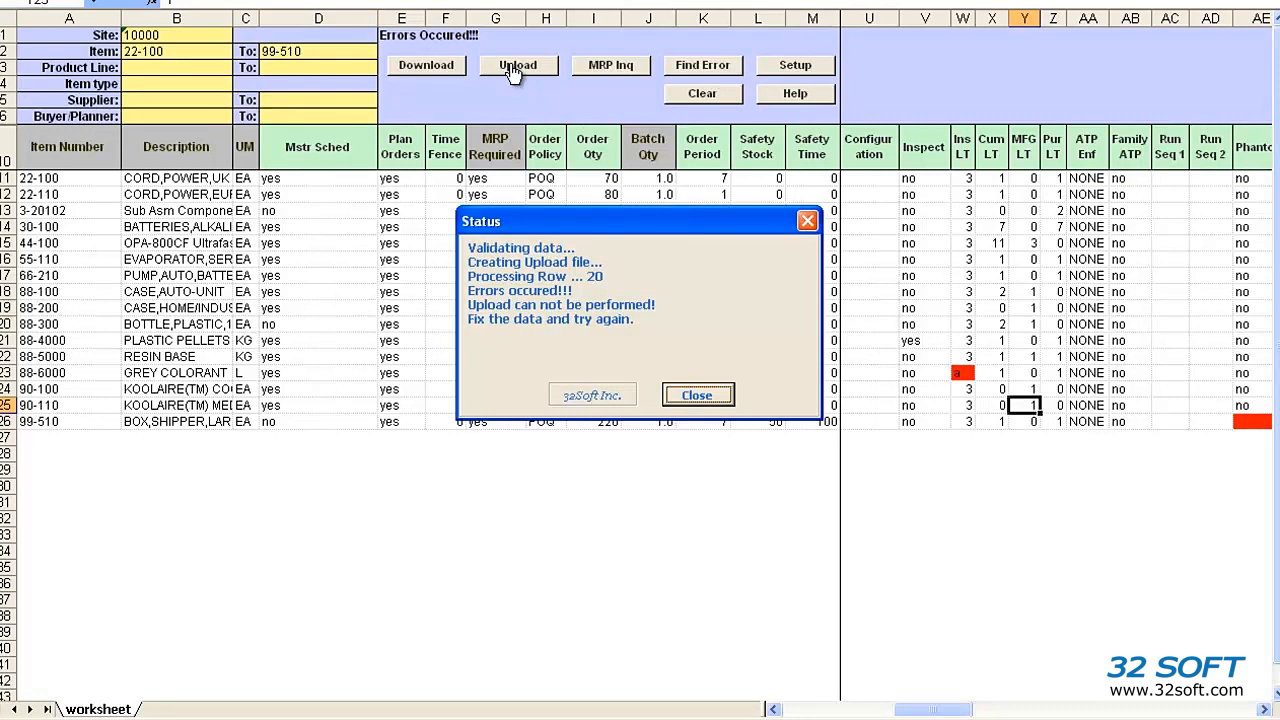
pyautogui.click(697, 396)
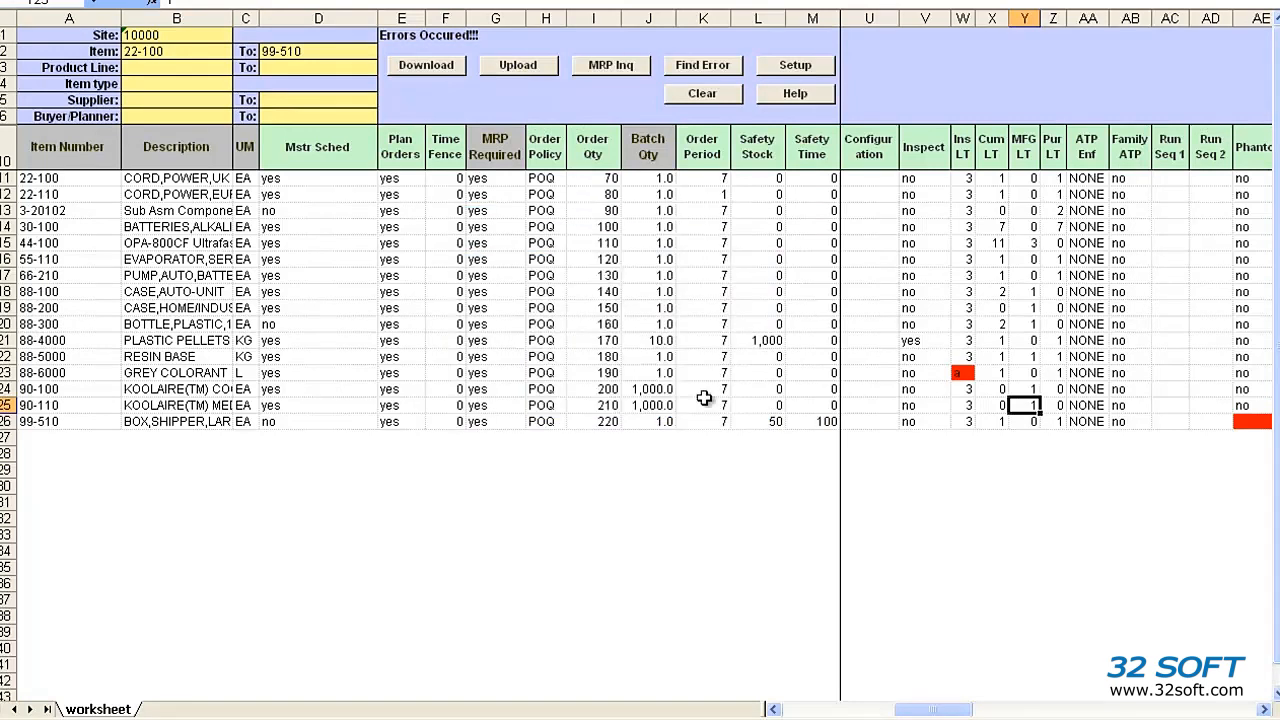
# - Locate the flagged error cells and correct them: Phantom to no for item 99-510 and Ins LT to 3 for item 88-6000
pyautogui.click(710, 68)
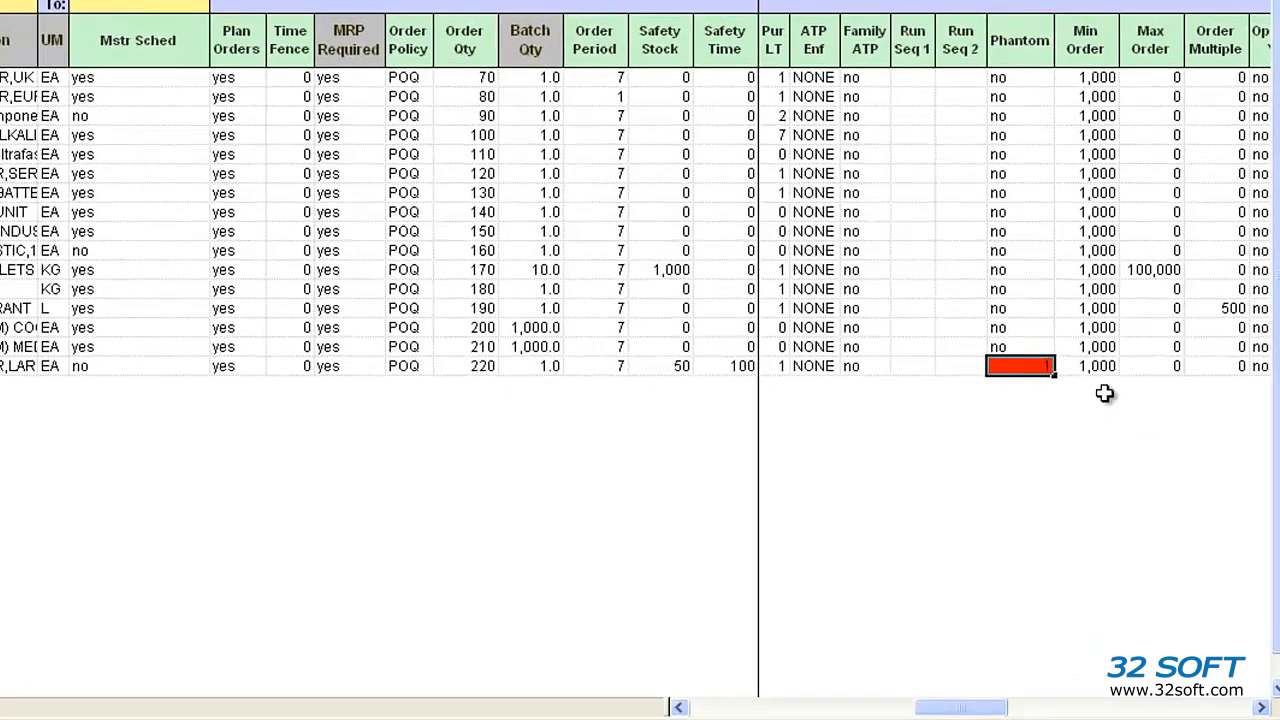
pyautogui.moveTo(1066, 424)
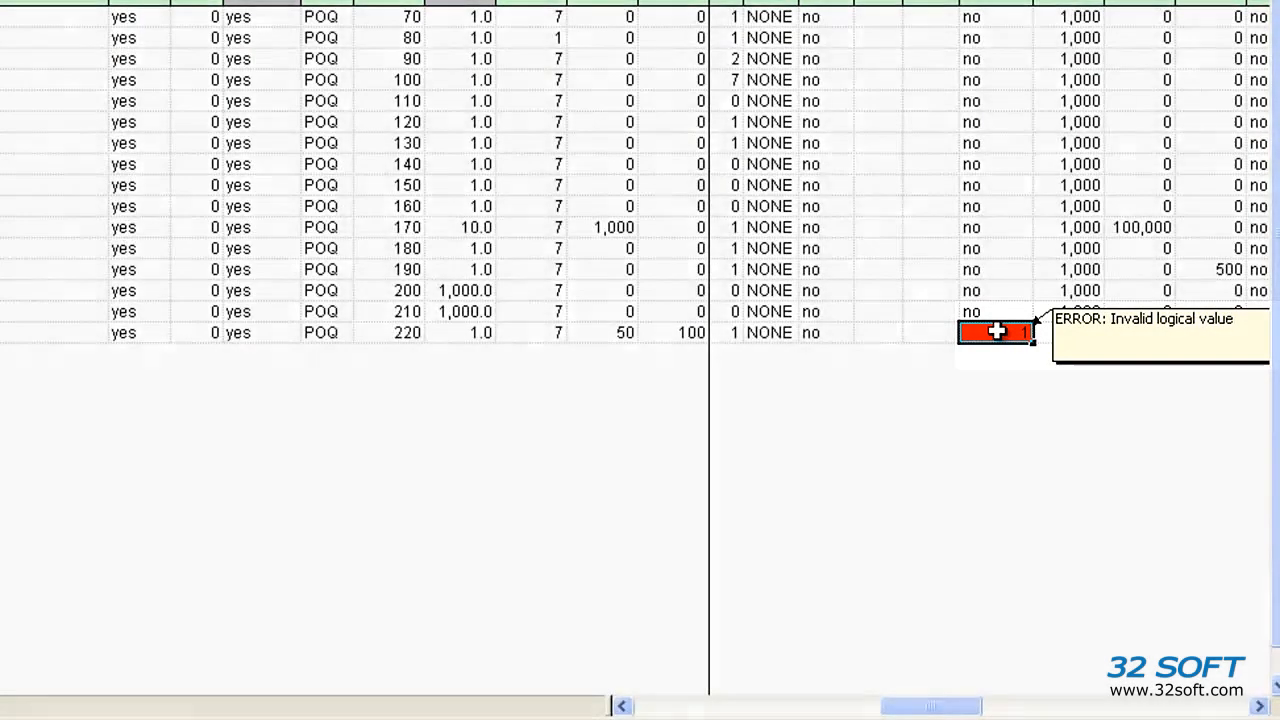
pyautogui.write('no')
pyautogui.press('Return')
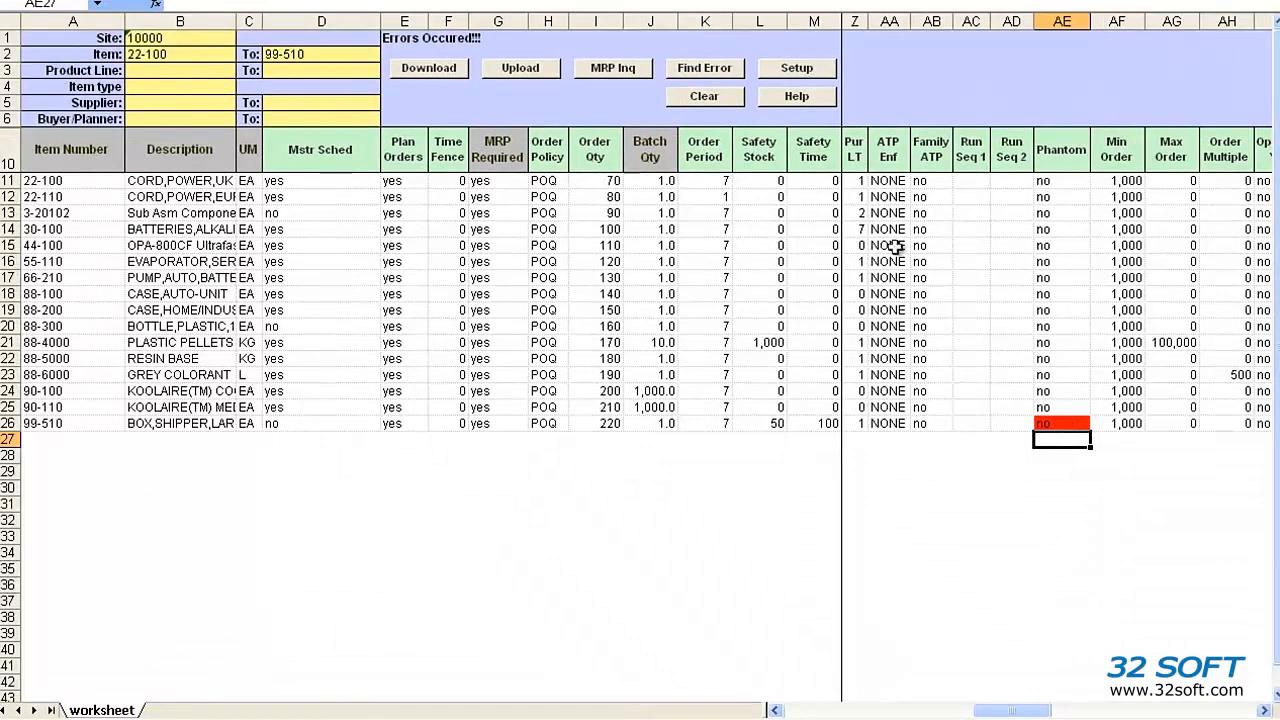
pyautogui.click(705, 70)
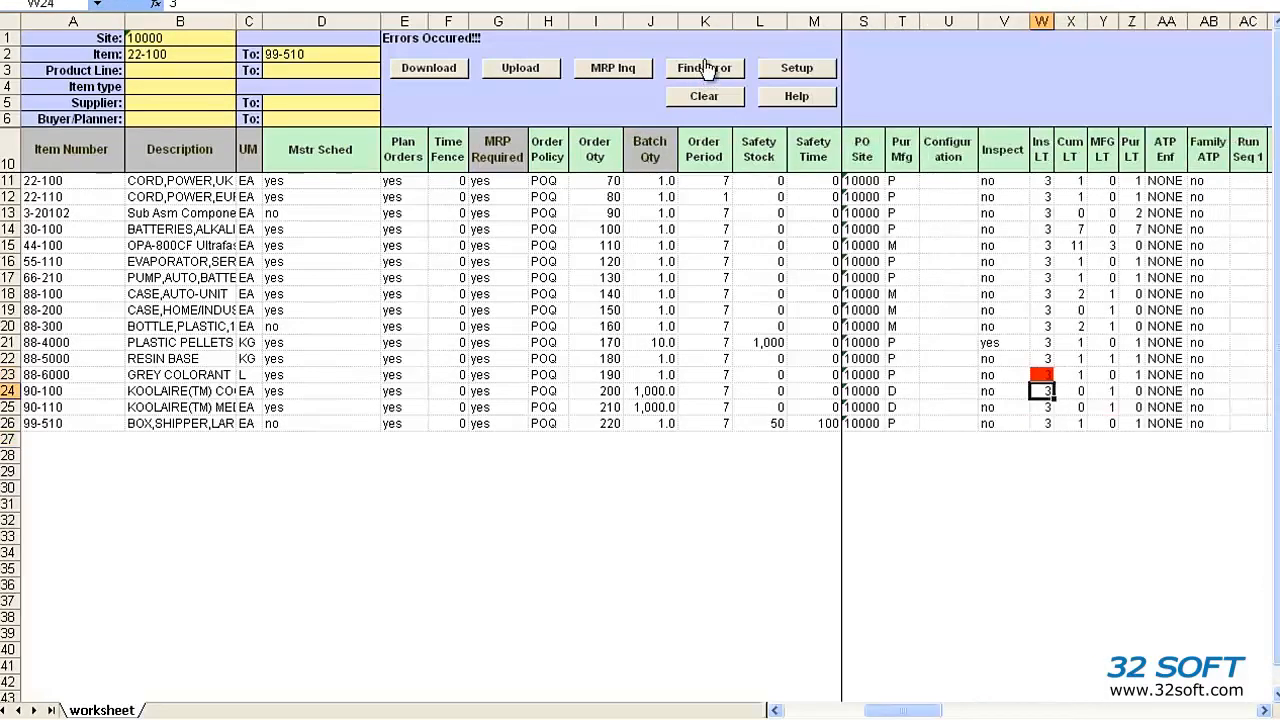
pyautogui.click(705, 68)
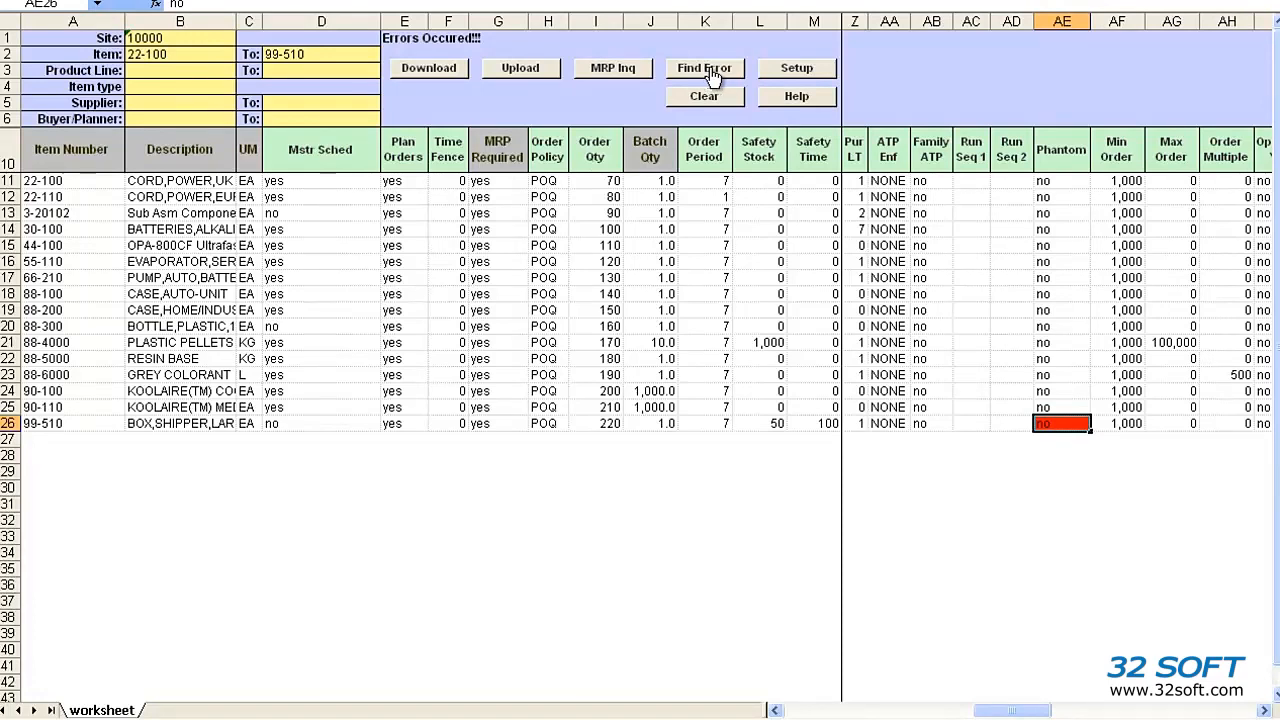
# - Upload the corrected planning data and download the same item range again
pyautogui.click(528, 70)
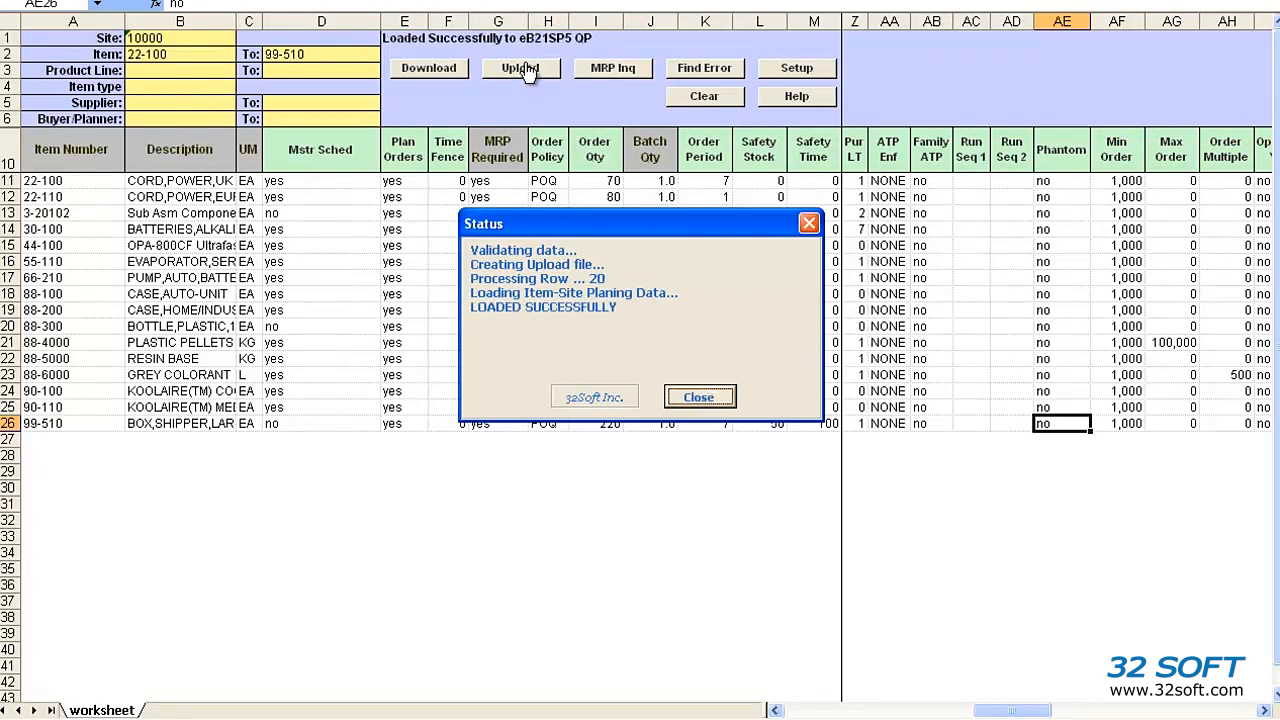
pyautogui.click(700, 397)
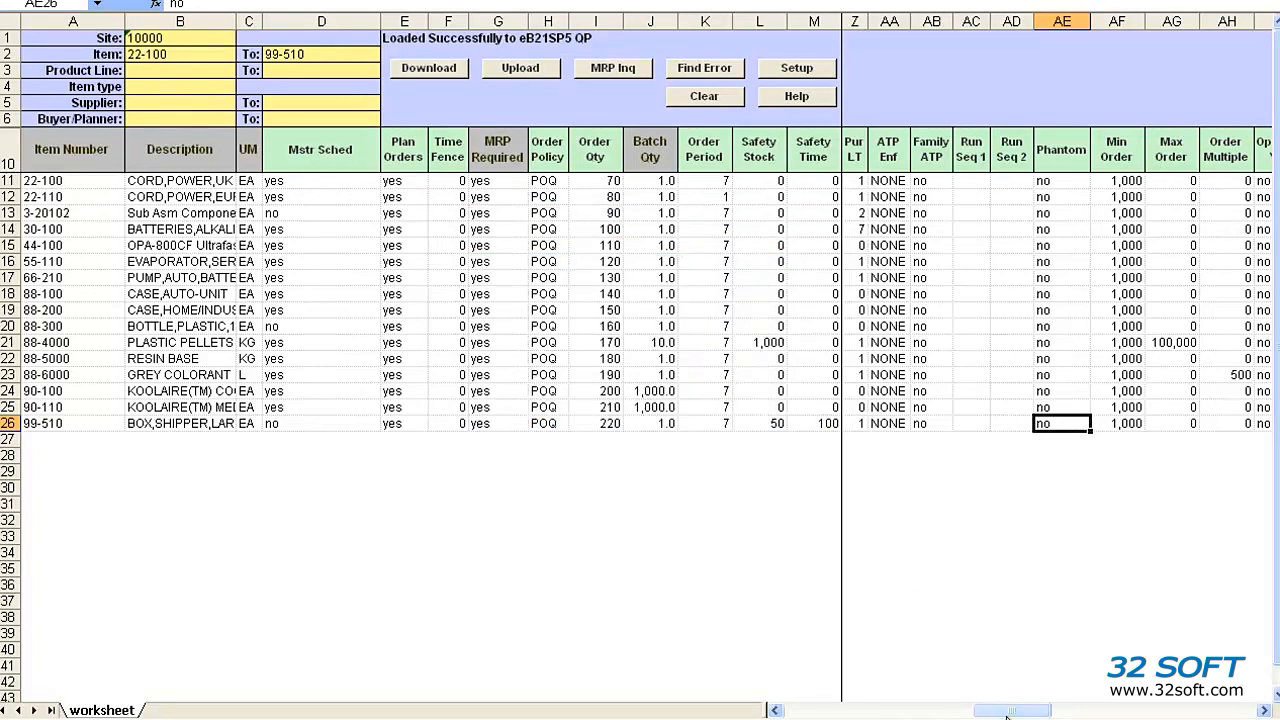
pyautogui.click(430, 68)
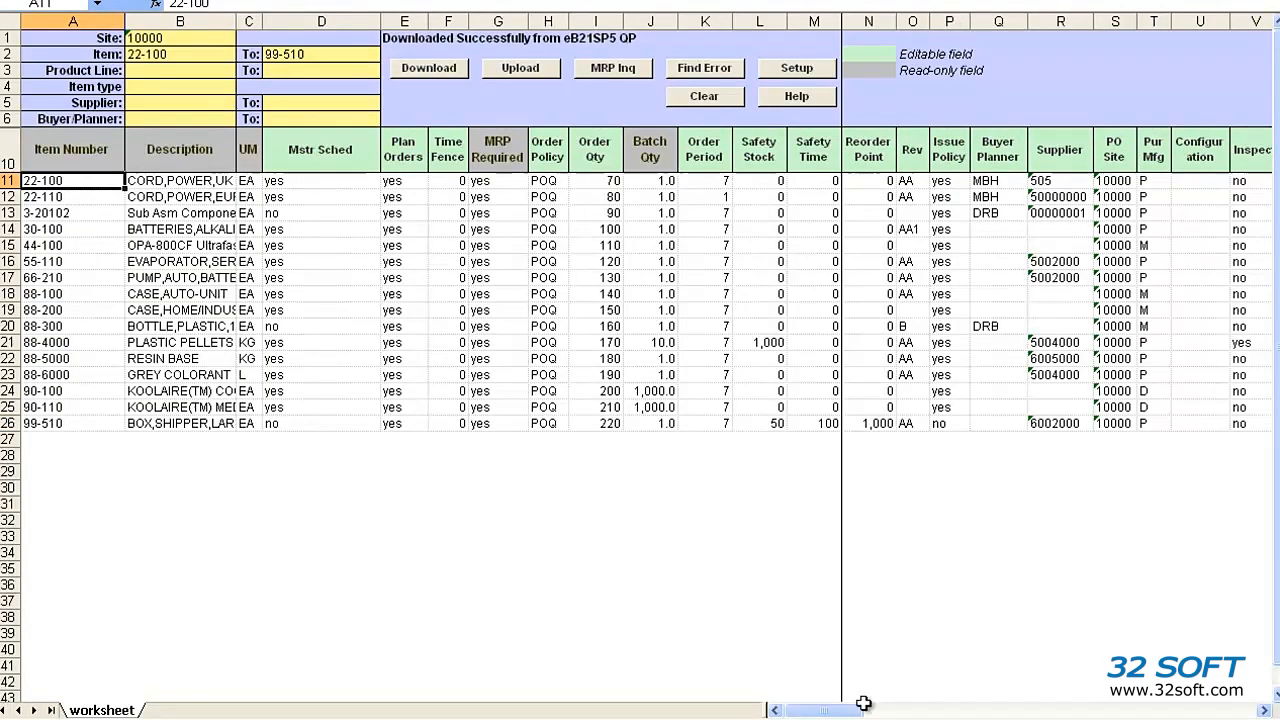
# - Check the Ins LT and Min Order columns of the re-downloaded items
pyautogui.moveTo(831, 714); pyautogui.dragTo(986, 711)
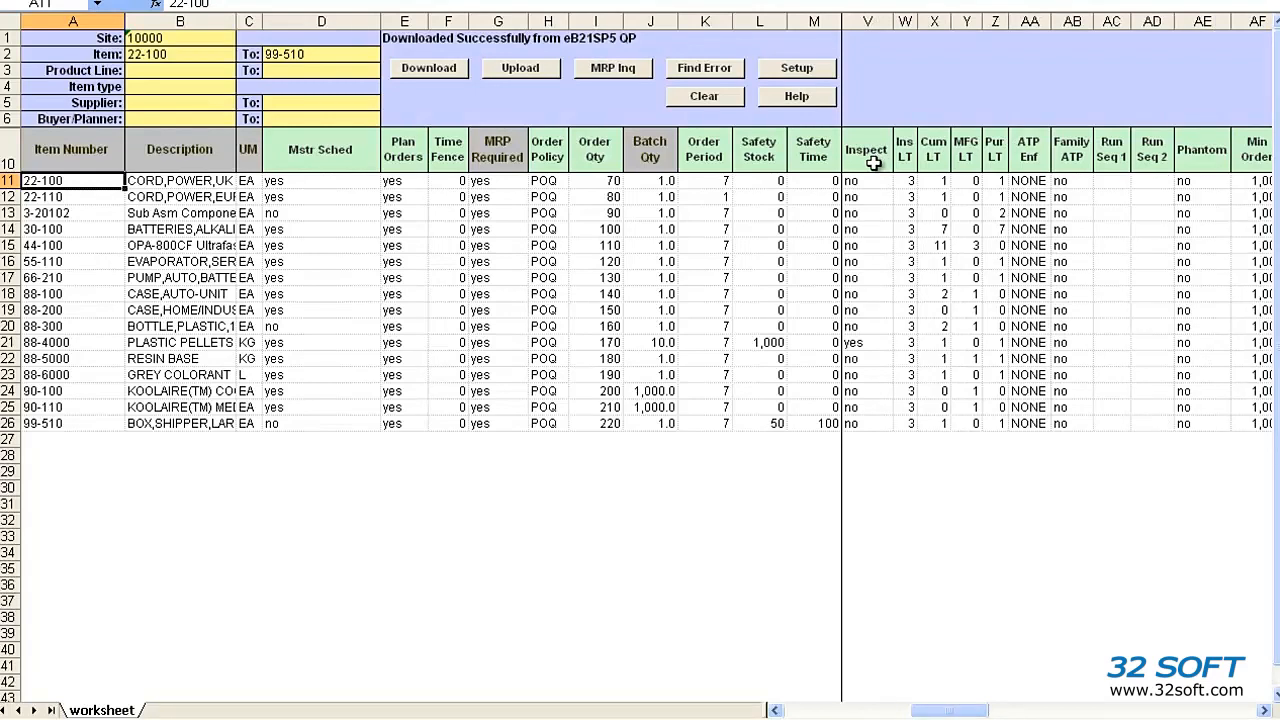
pyautogui.moveTo(906, 180); pyautogui.dragTo(904, 440)
pyautogui.moveTo(949, 710); pyautogui.dragTo(967, 710)
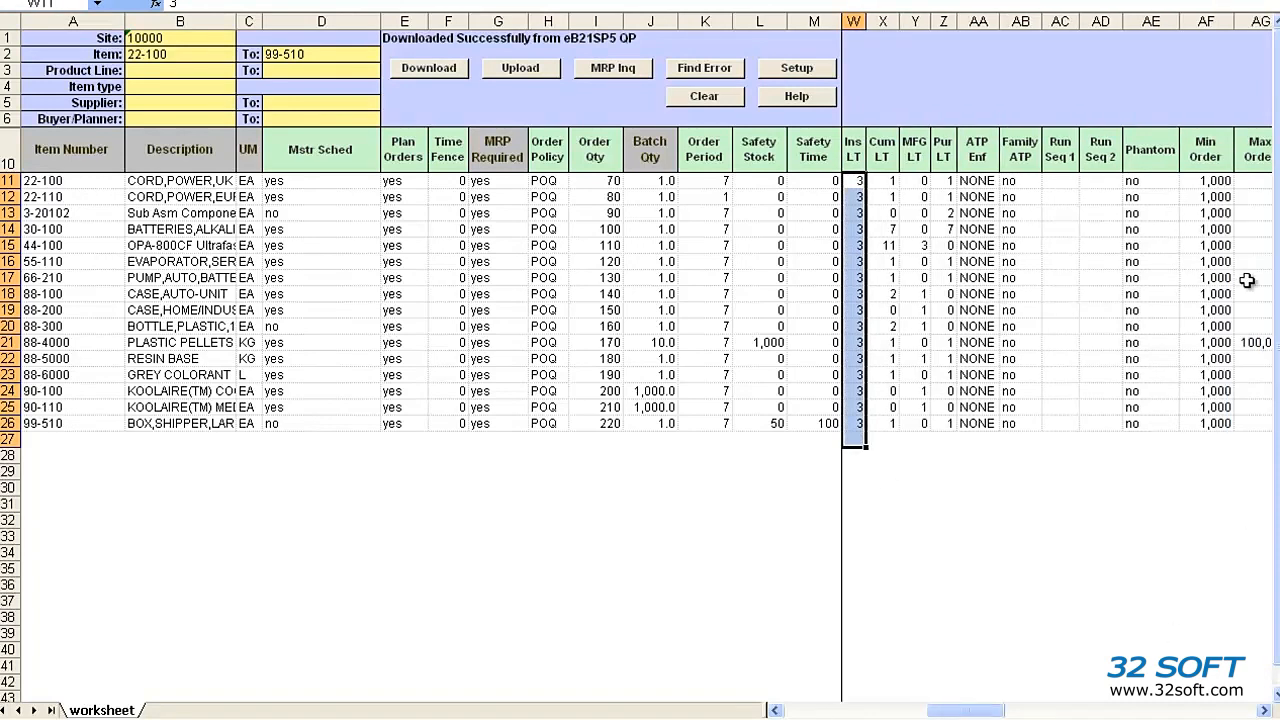
pyautogui.moveTo(1215, 180); pyautogui.dragTo(1214, 425)
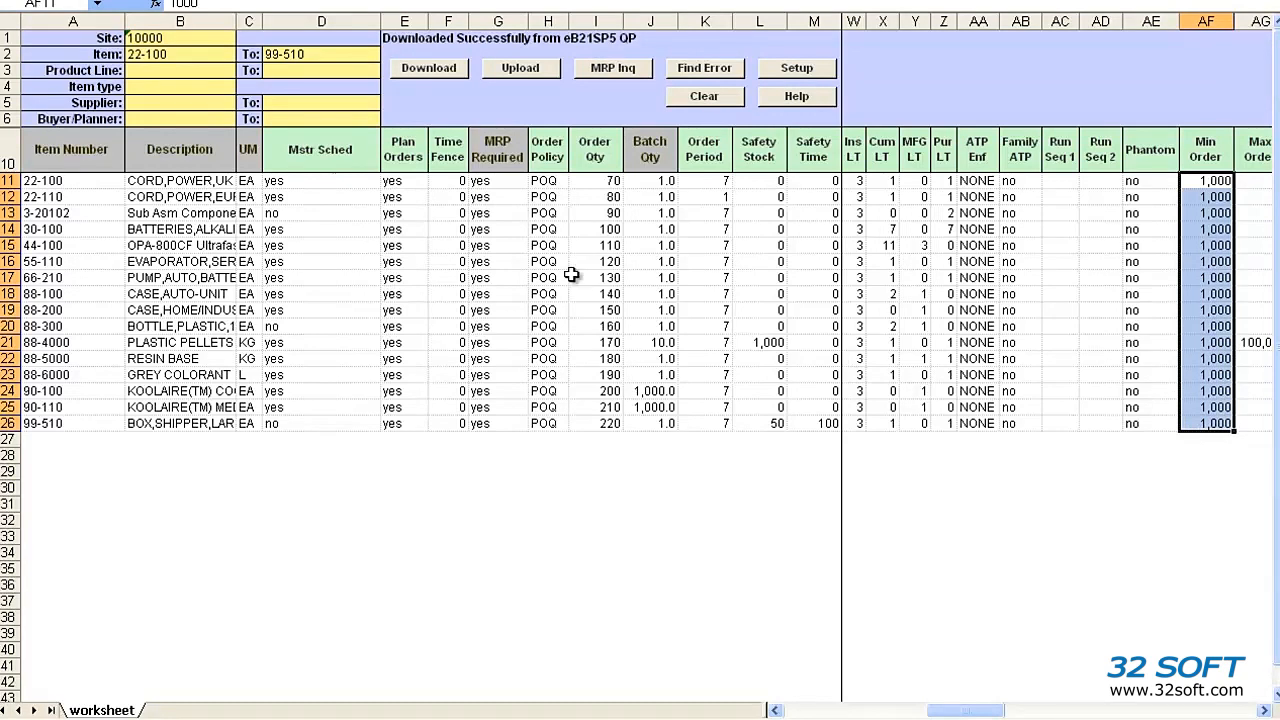
pyautogui.moveTo(980, 710); pyautogui.dragTo(824, 710)
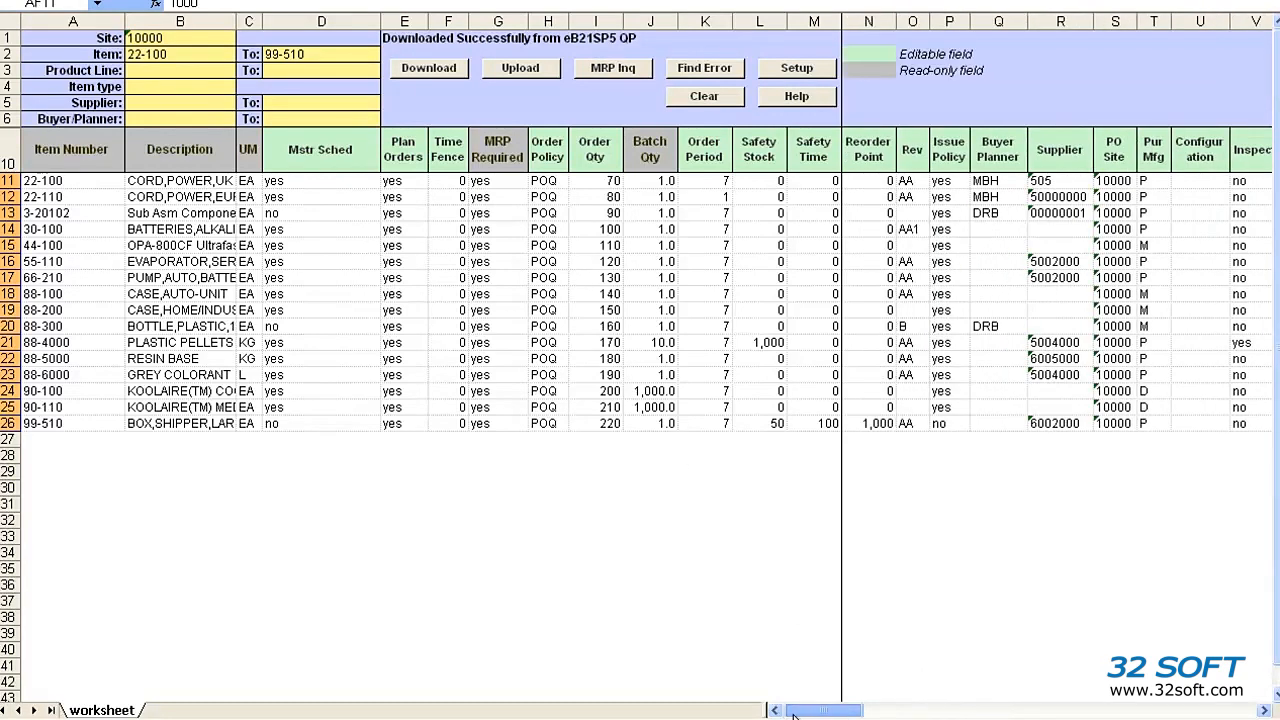
# - Run the MRP detail inquiry for item 88-200 and view its output
pyautogui.click(80, 196)
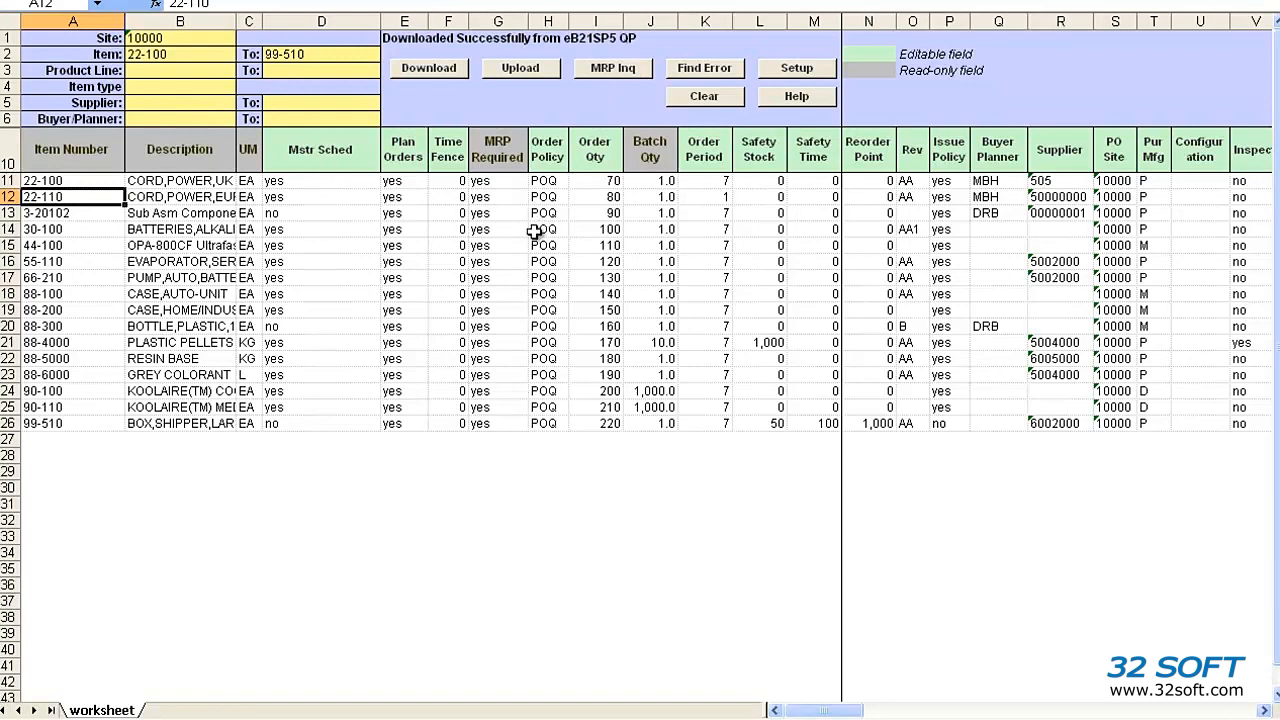
pyautogui.click(75, 312)
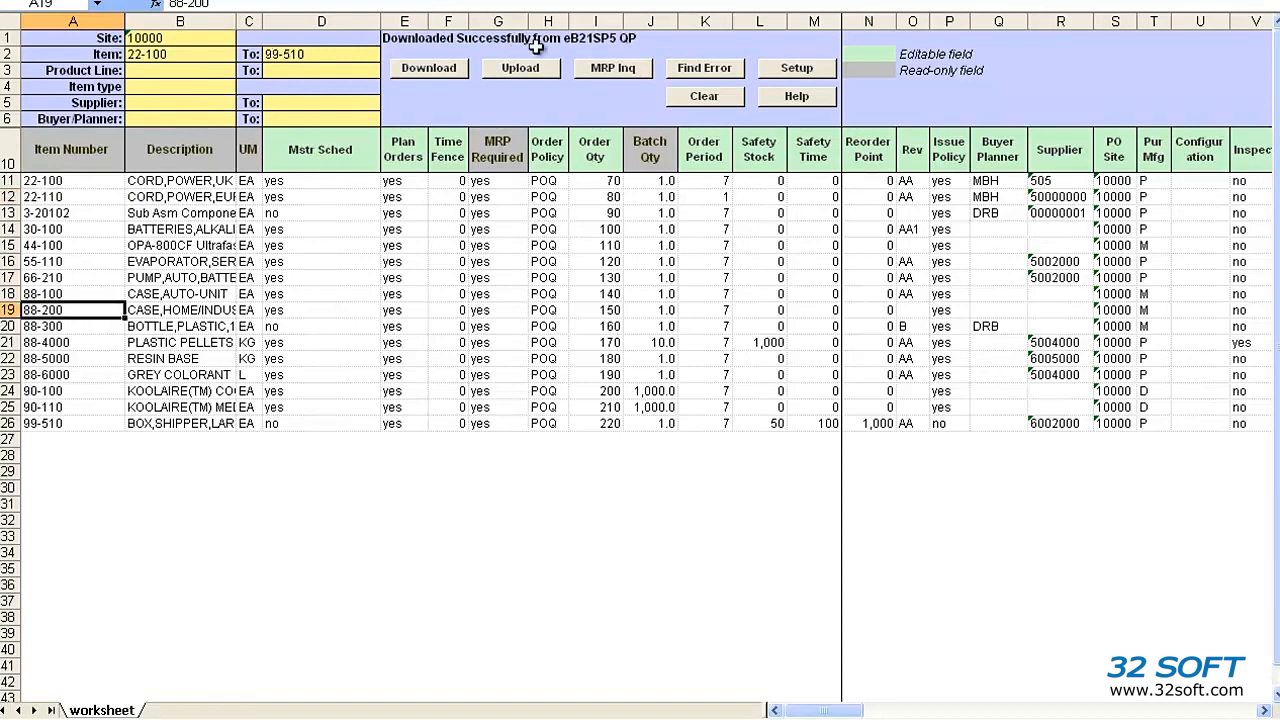
pyautogui.click(606, 67)
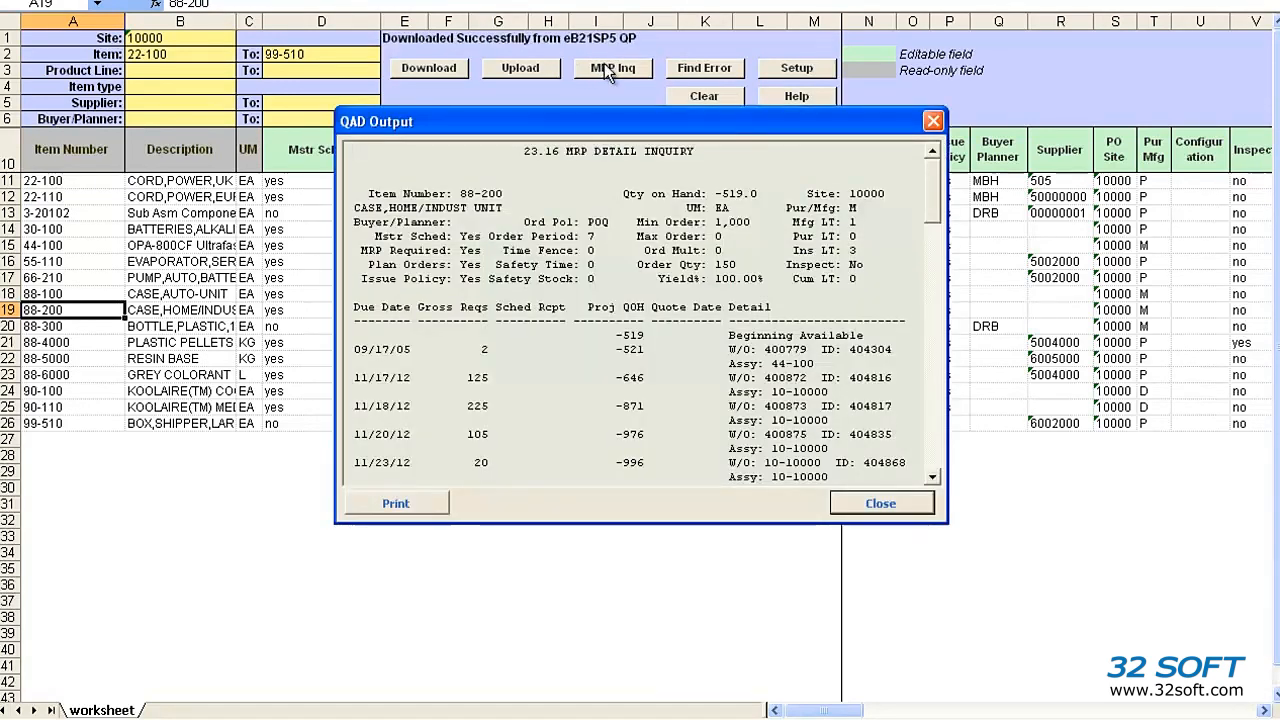
pyautogui.moveTo(941, 192); pyautogui.dragTo(919, 171)
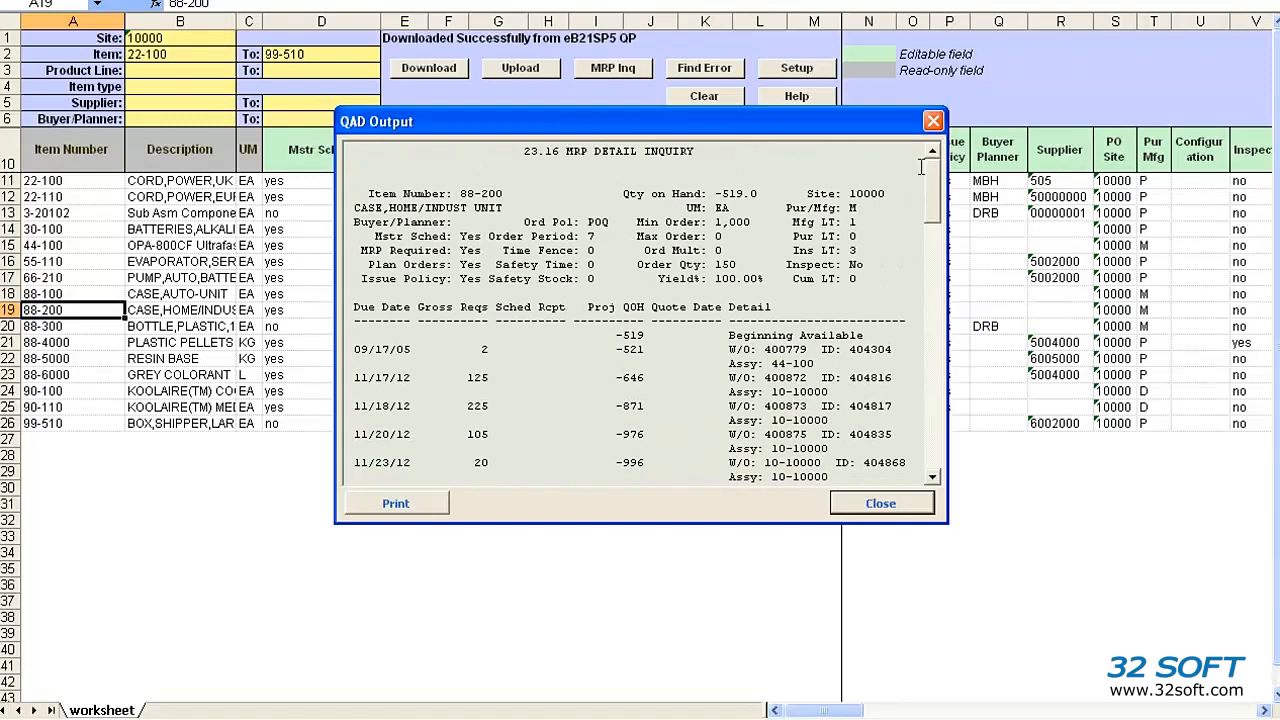